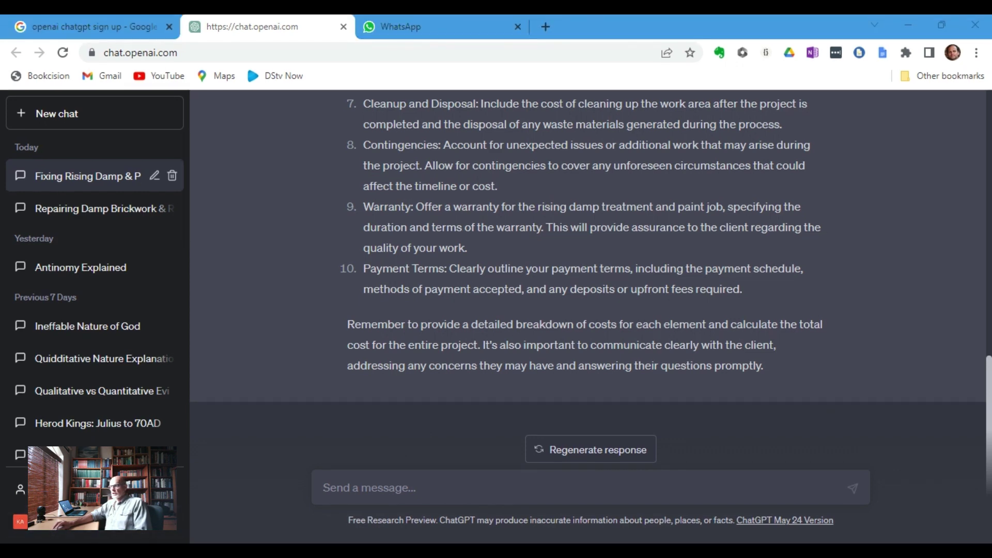
click(397, 488)
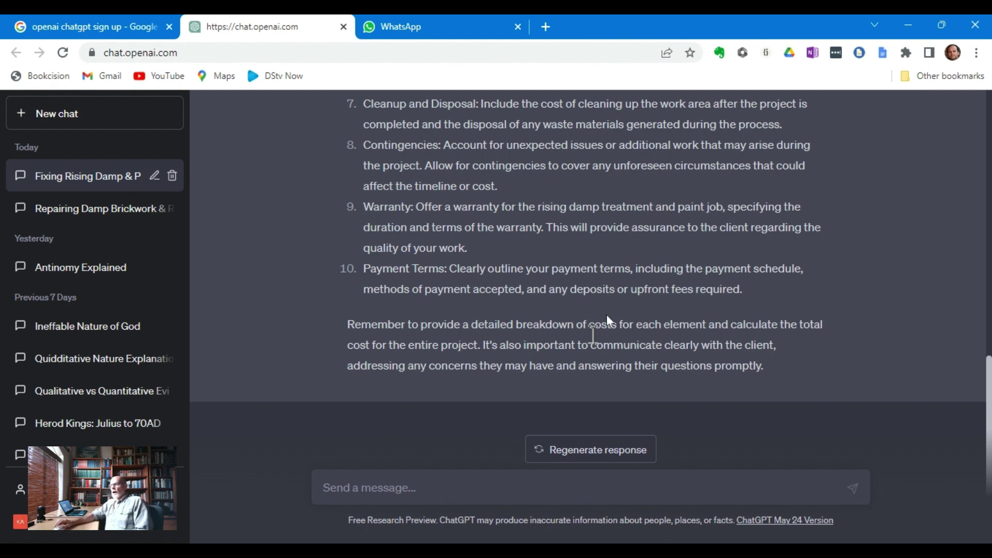
scroll(554, 250, up, 10)
scroll(552, 234, up, 3)
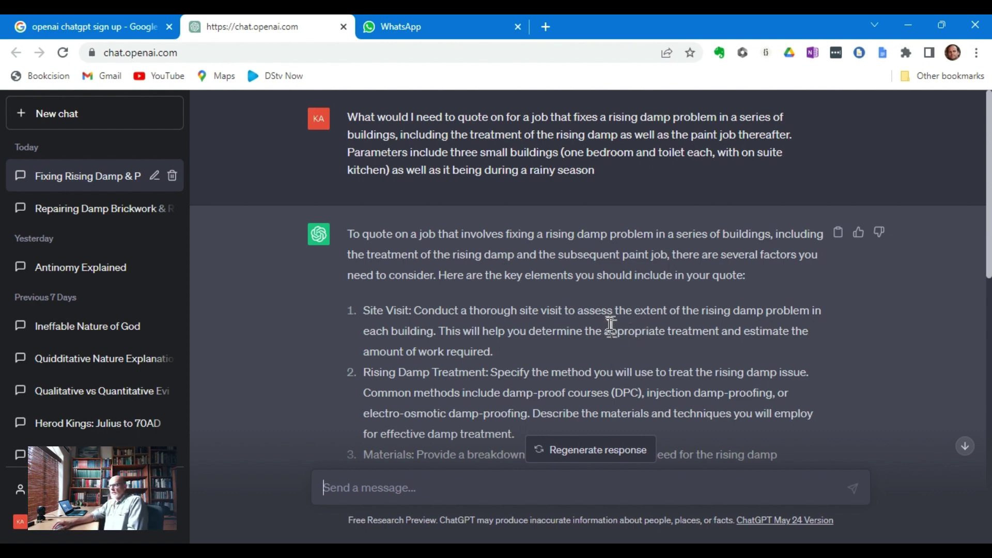
scroll(608, 327, down, 7)
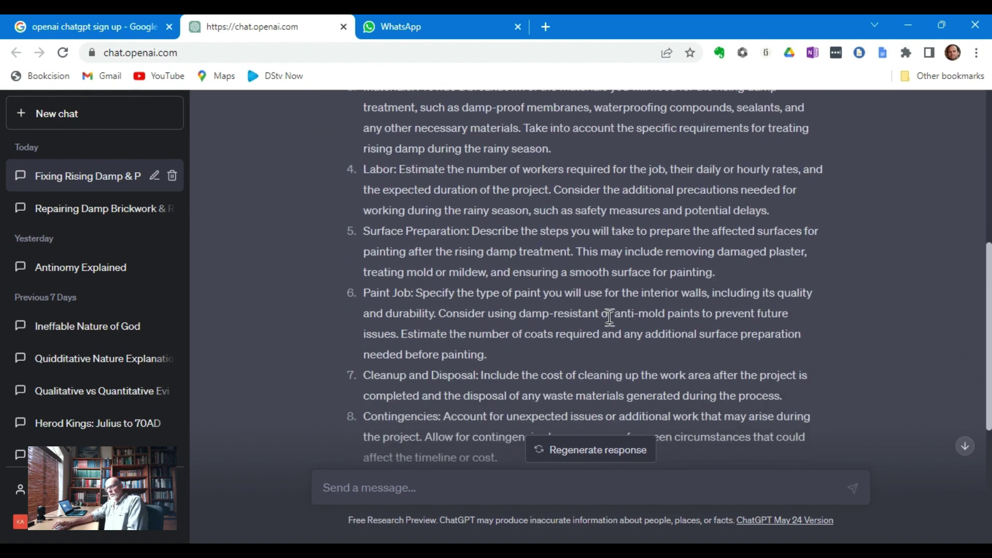
scroll(610, 317, down, 4)
scroll(607, 316, up, 12)
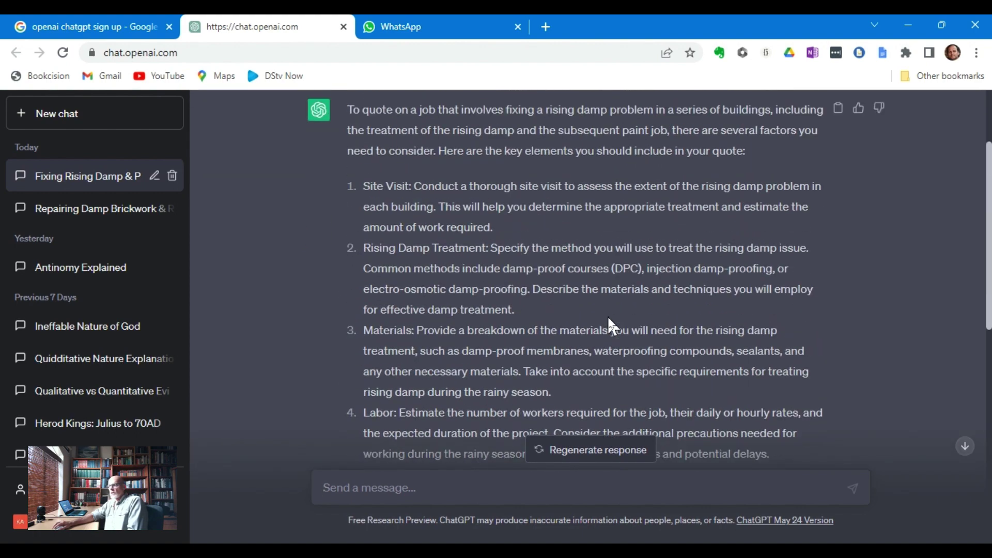
scroll(471, 226, up, 1)
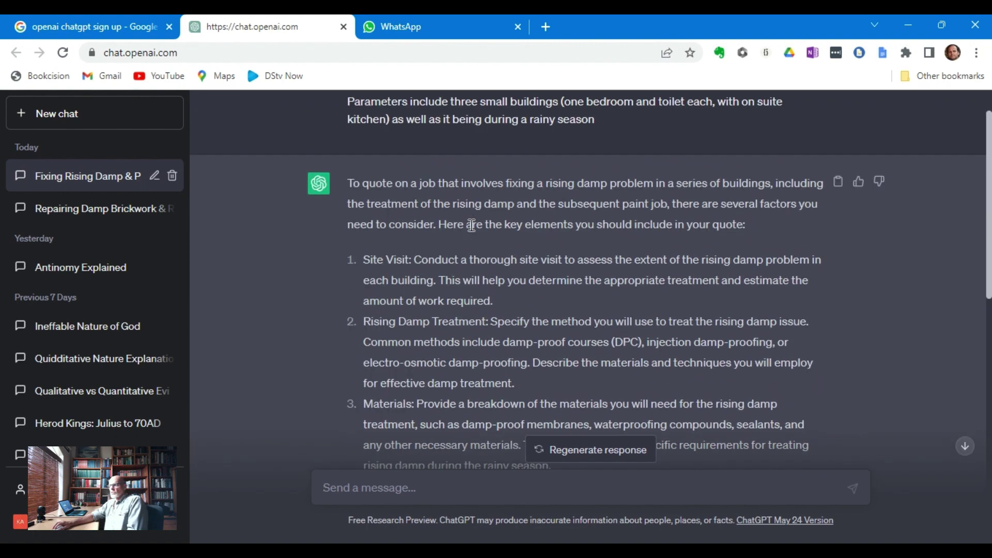
scroll(472, 226, down, 10)
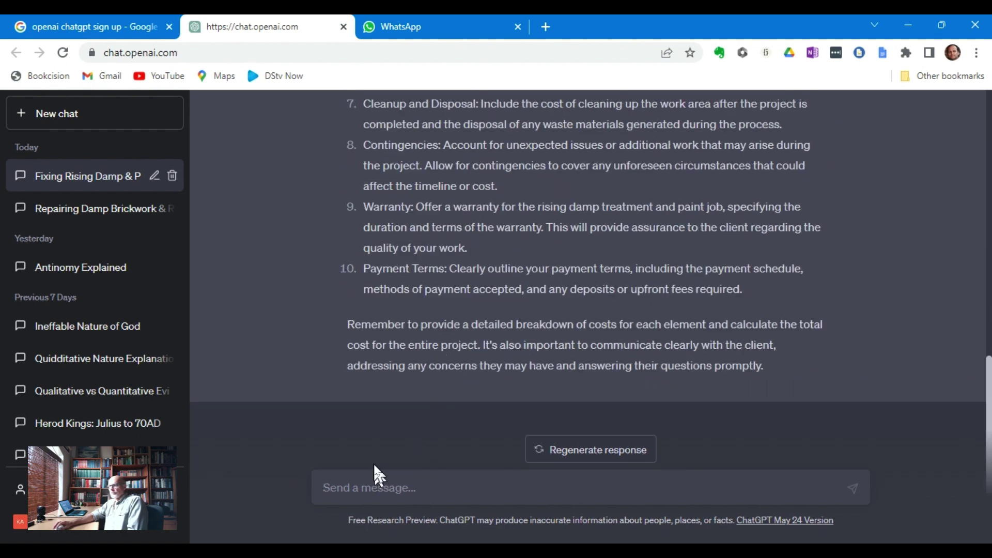
- Draft 'Help me compile a quote for a construction repair job' on holiday-home stoep subsidence from poor construction
text(Help m)
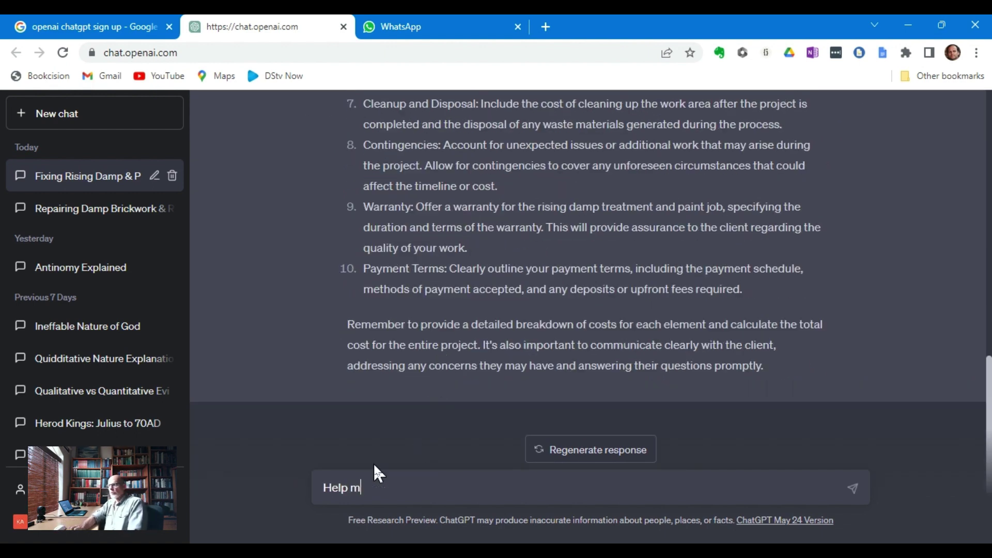
text(e compile a quote )
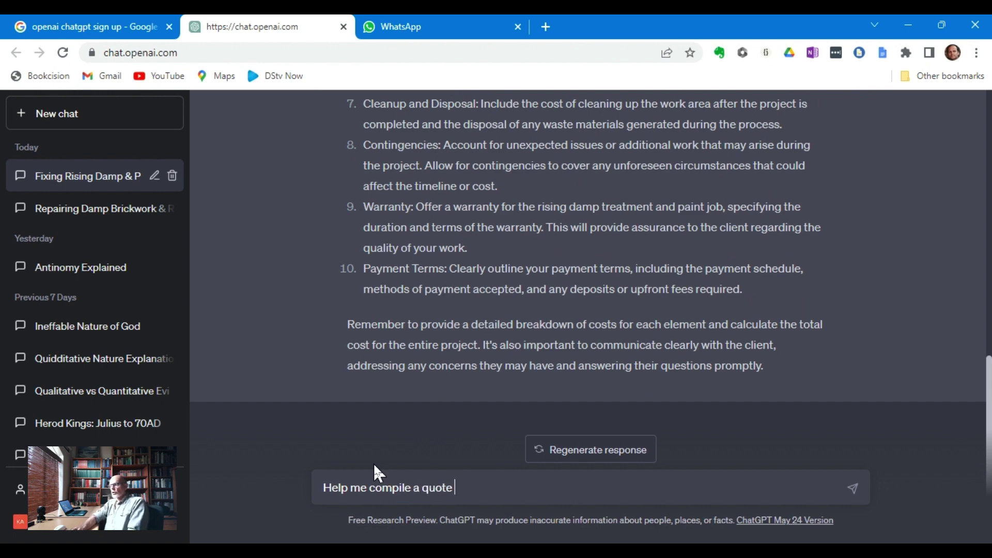
text(for a construction repaor)
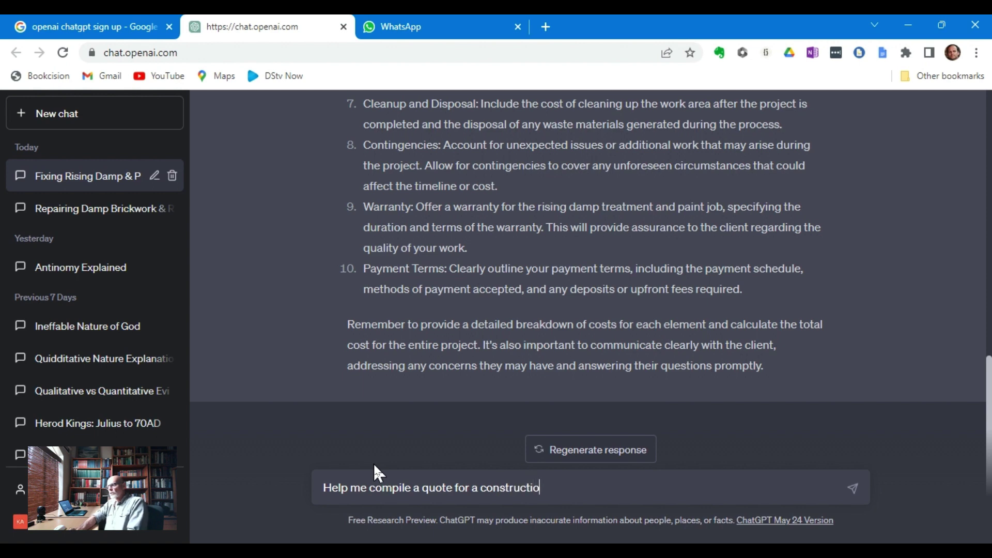
key(BackSpace)
text(ir job)
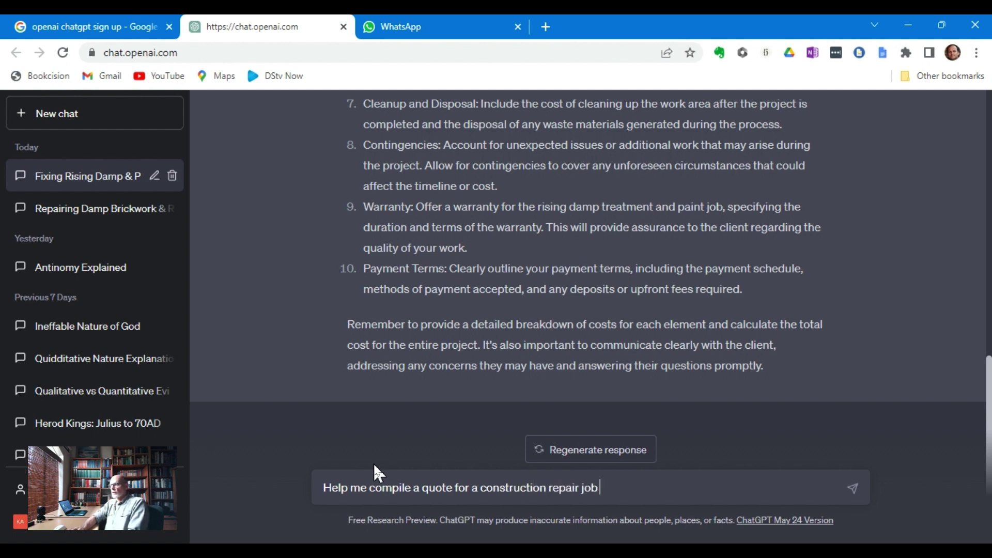
text( that aims to )
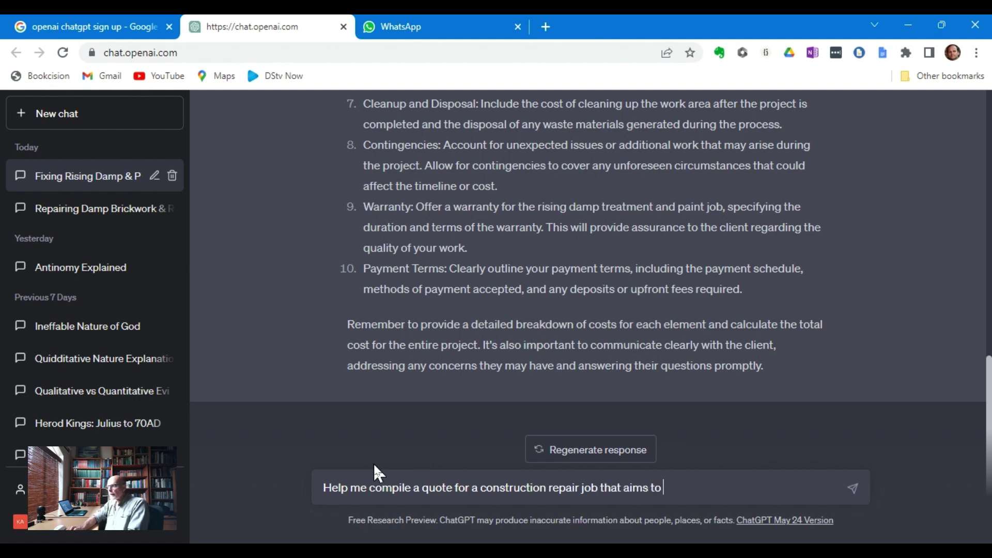
text(address a subsidence problem with the)
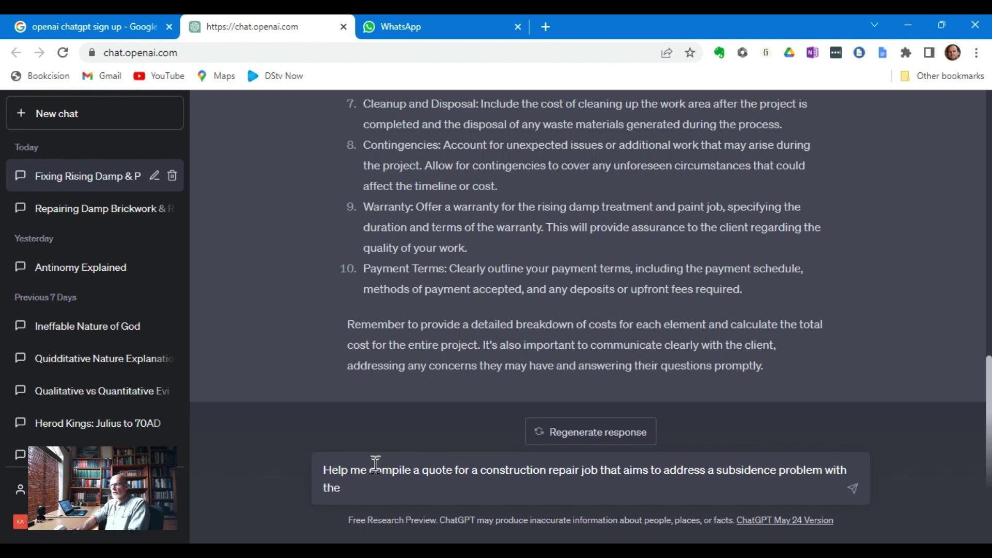
text( stoep)
key(BackSpace)
text(ep or ver)
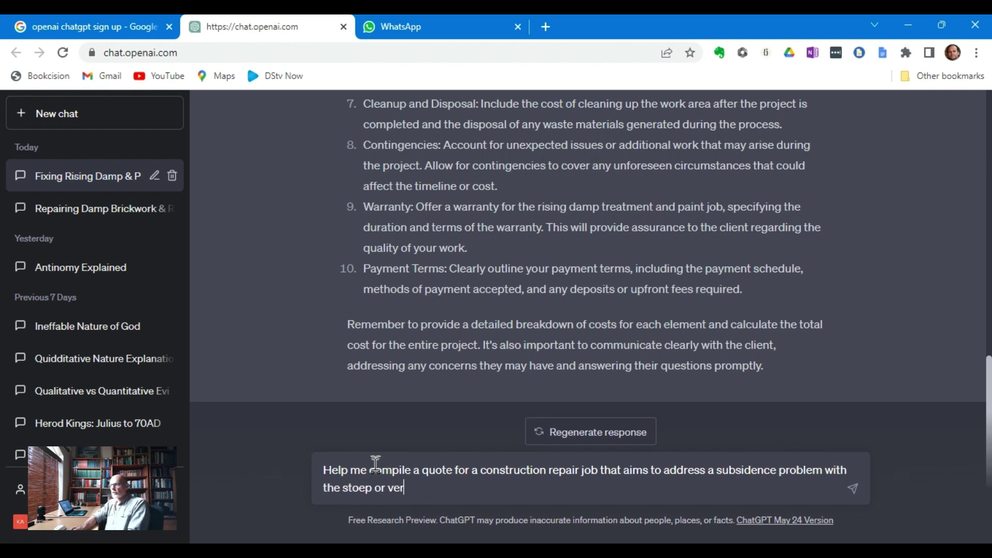
text(andah of )
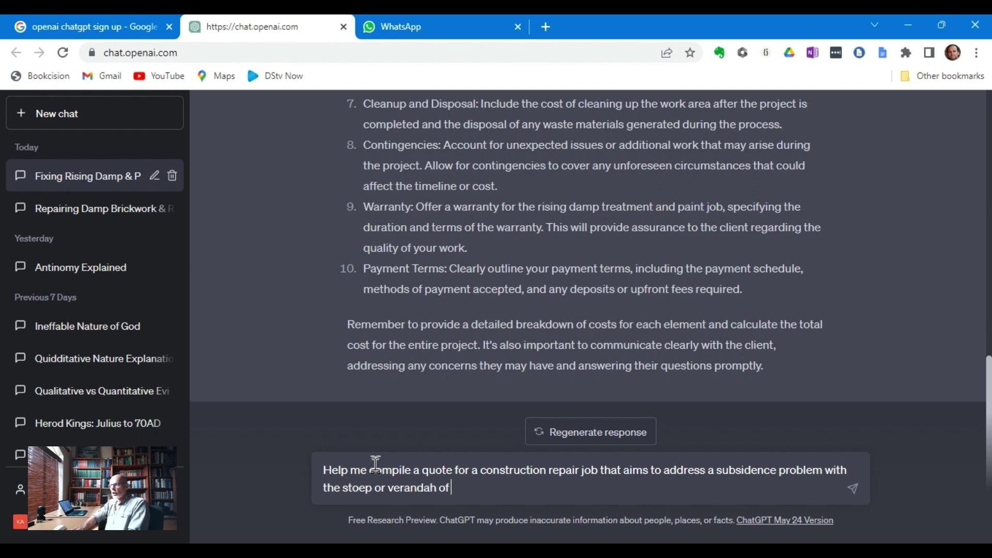
text(a holiday home)
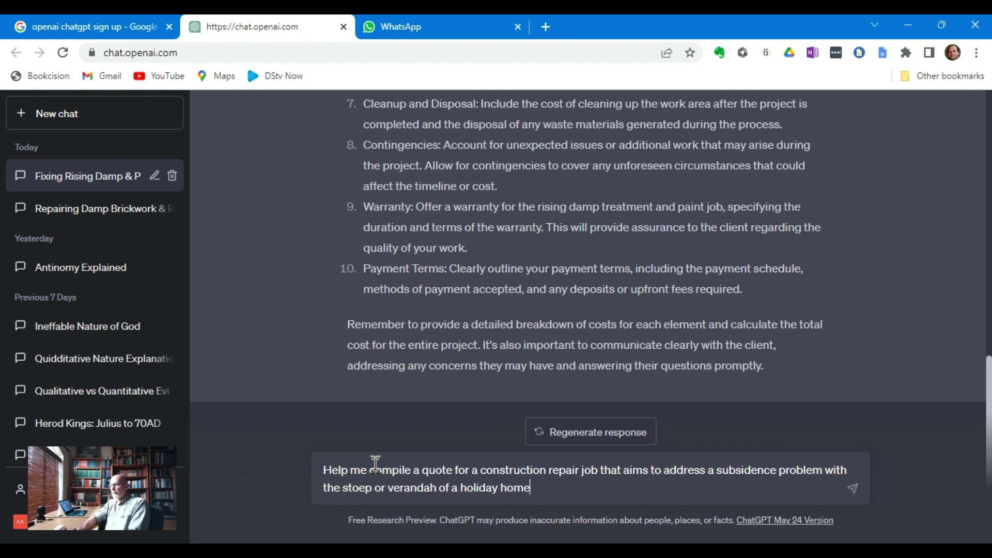
text( due to )
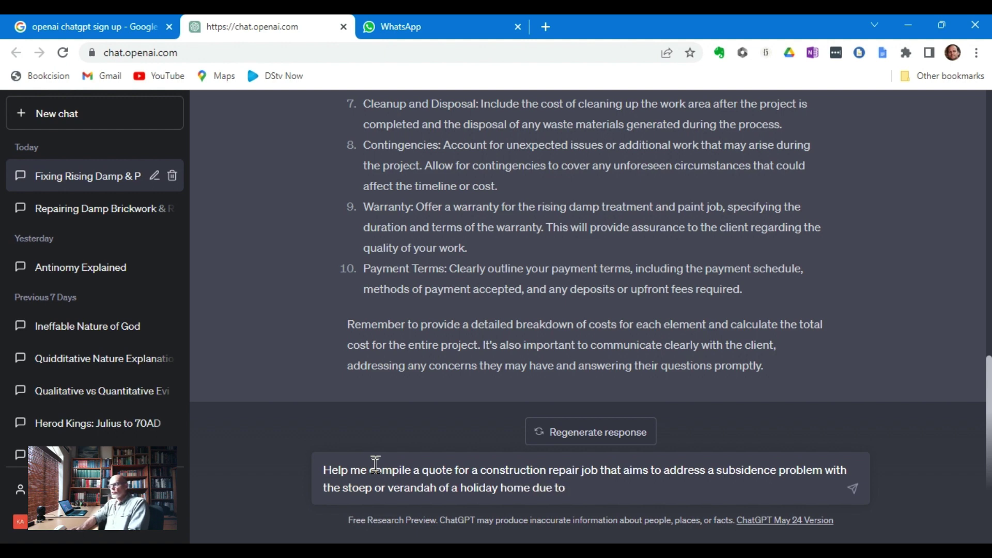
text(poor con)
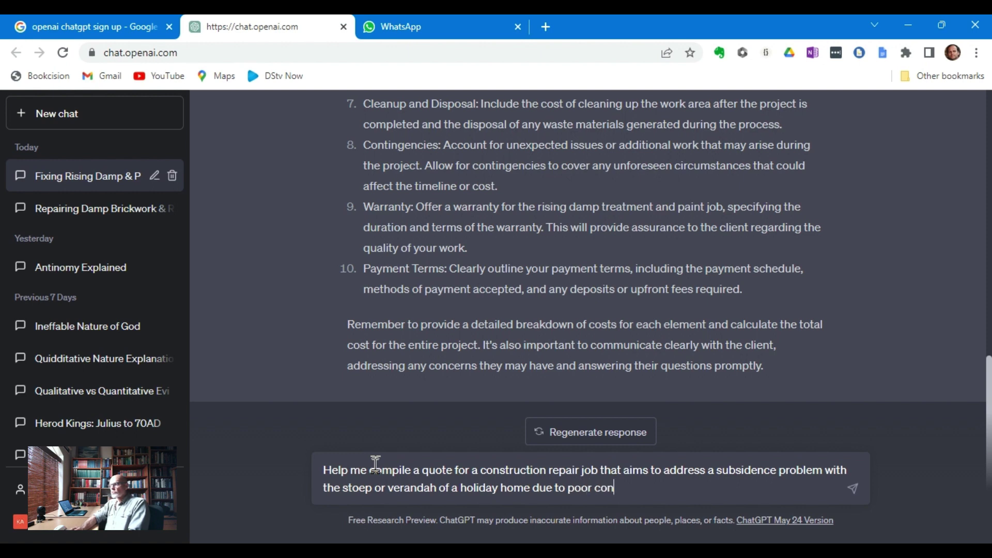
text(struction )
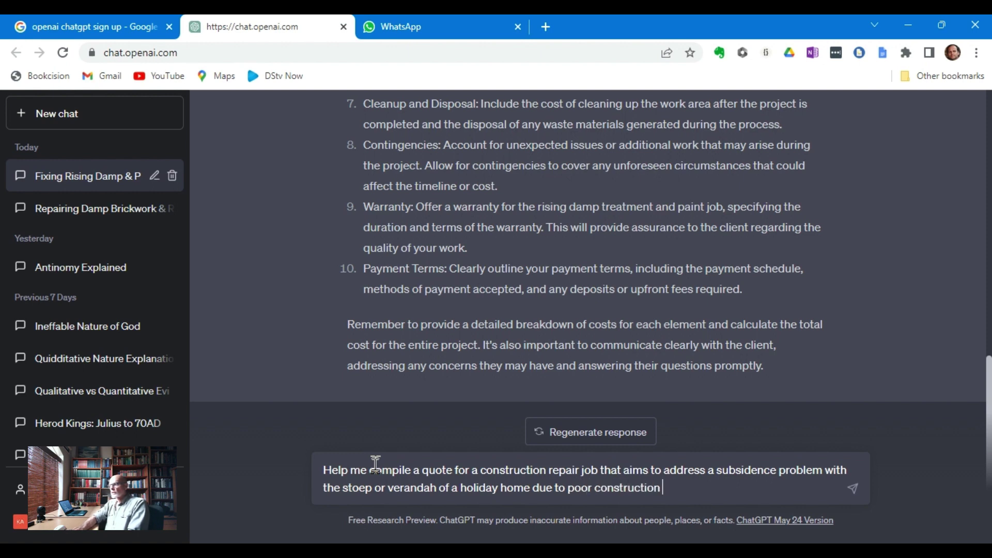
text(intially.)
key(BackSpace)
key(BackSpace)
key(BackSpace)
key(BackSpace)
key(BackSpace)
key(BackSpace)
- Finish the prompt covering lacking foundations, screed, tiling and pergola replacement, and send it
text(itially. )
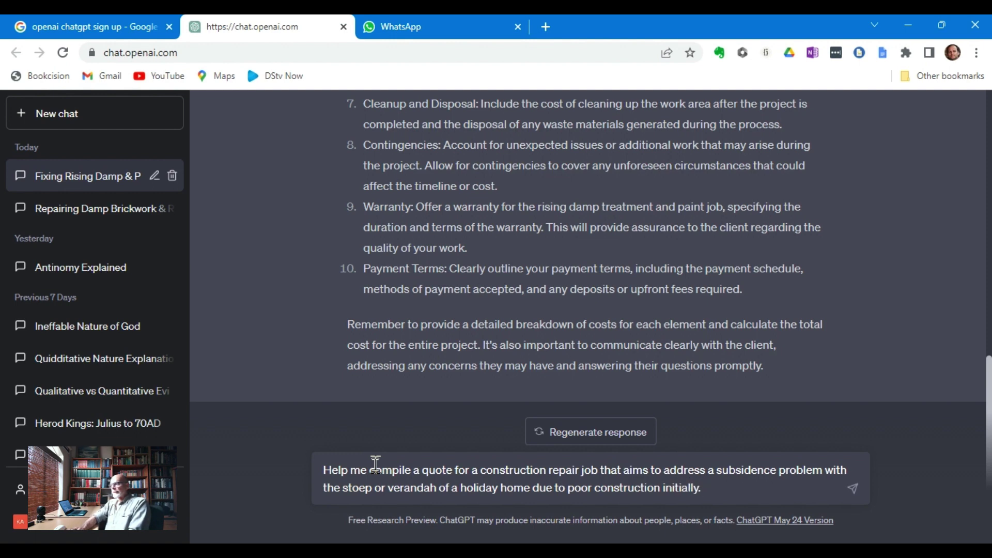
text(The)
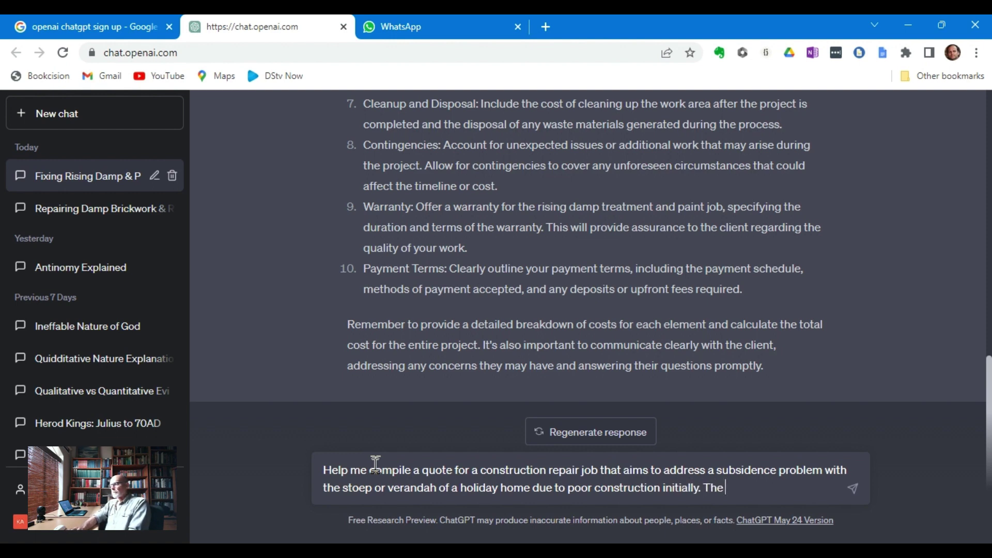
text( lack of)
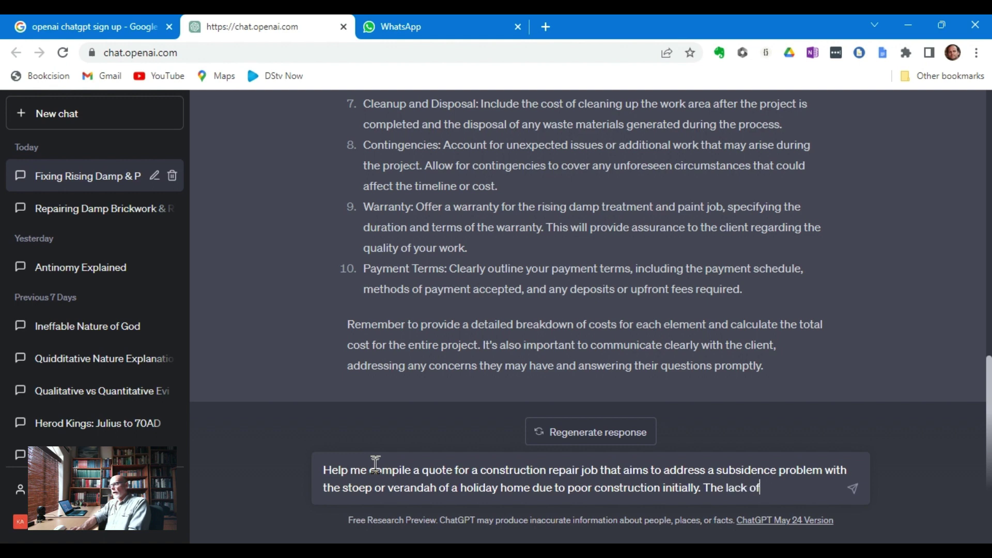
text( substant)
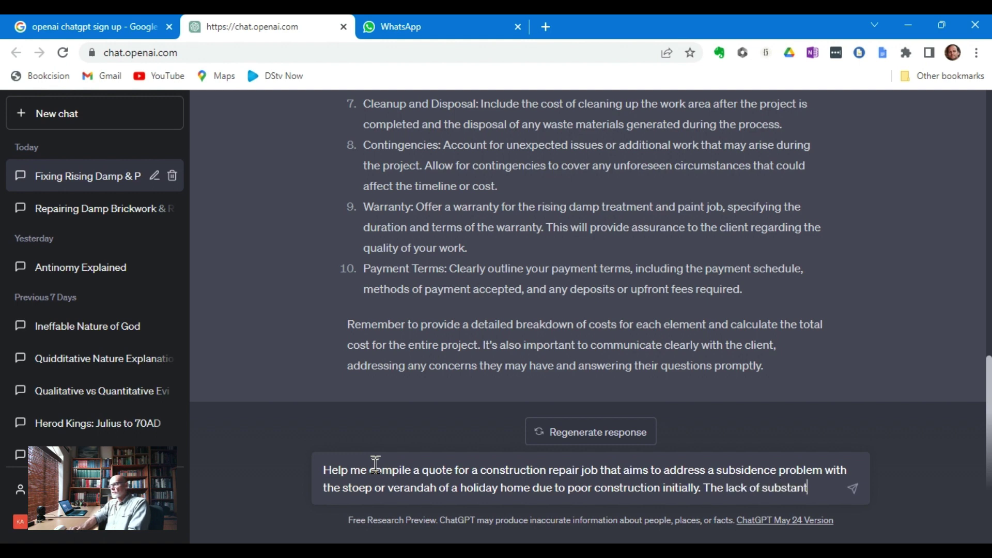
text(ial foundati)
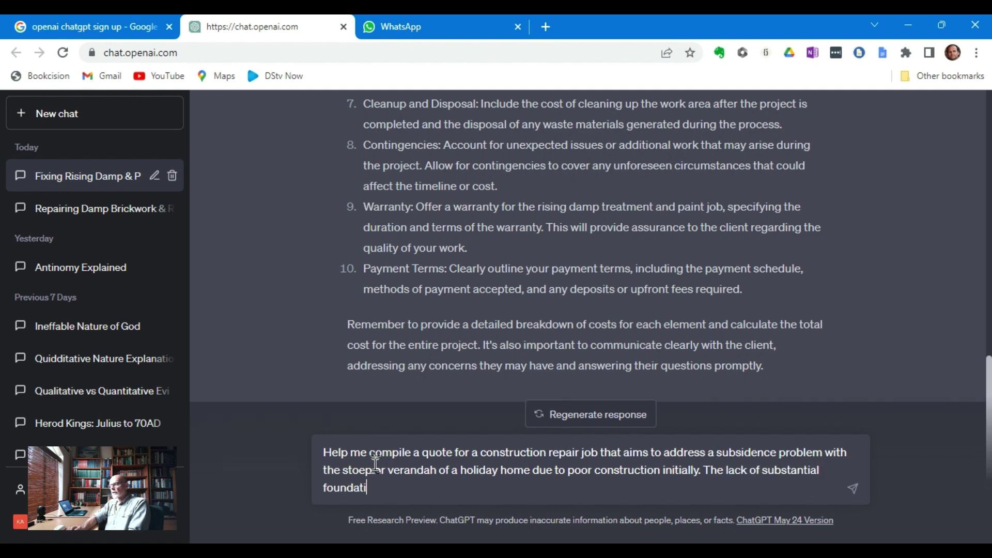
text(ons has resulted in )
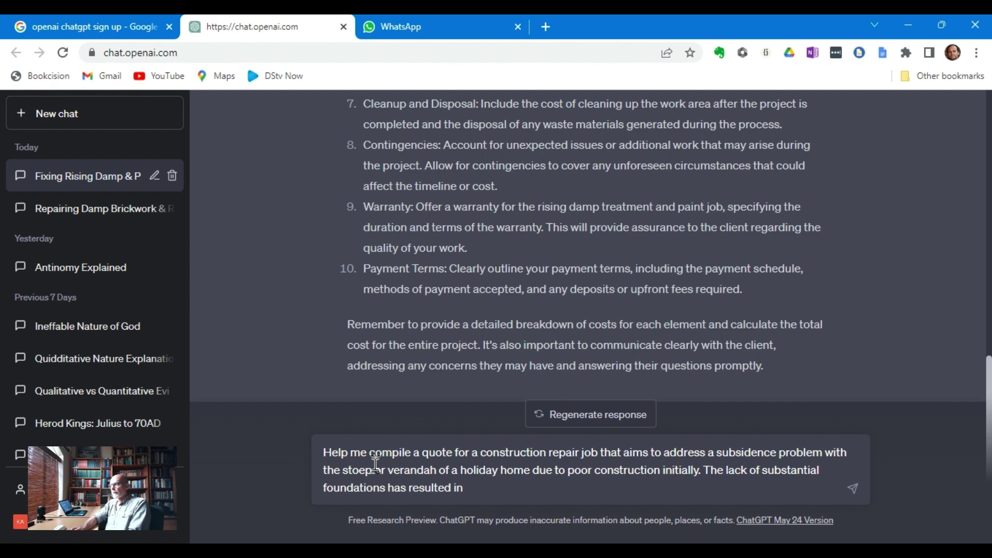
text(subsiden)
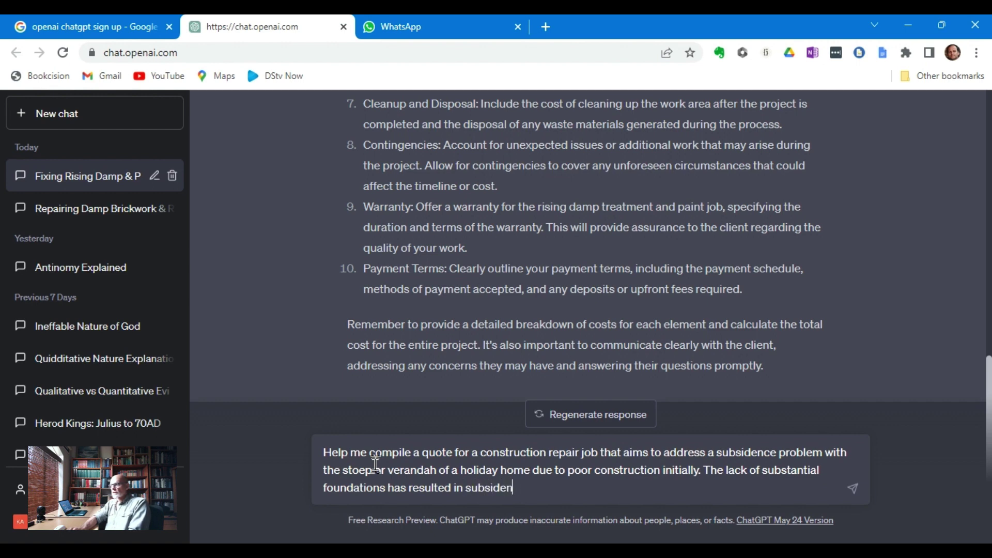
text(ce and ext)
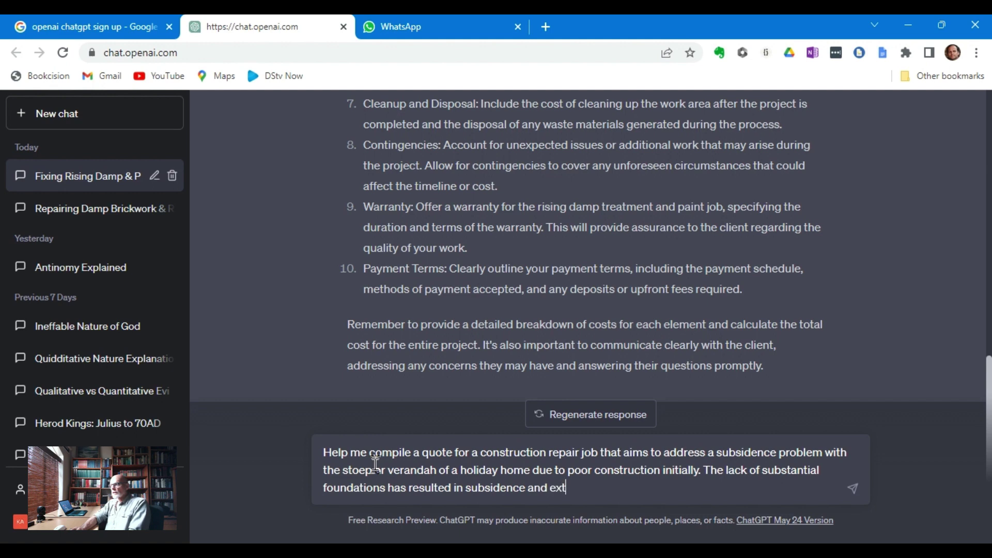
text(ensive crack)
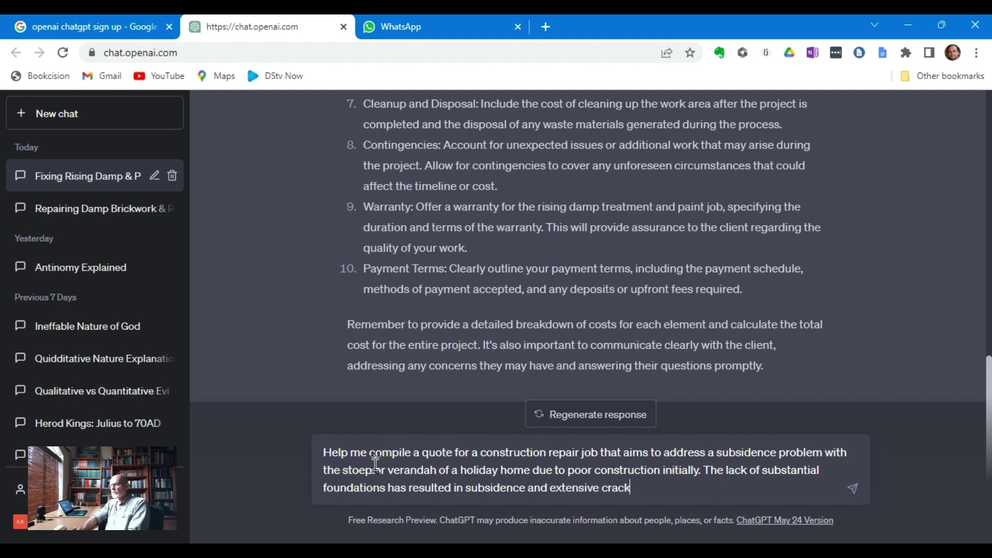
text(ing. Not only the )
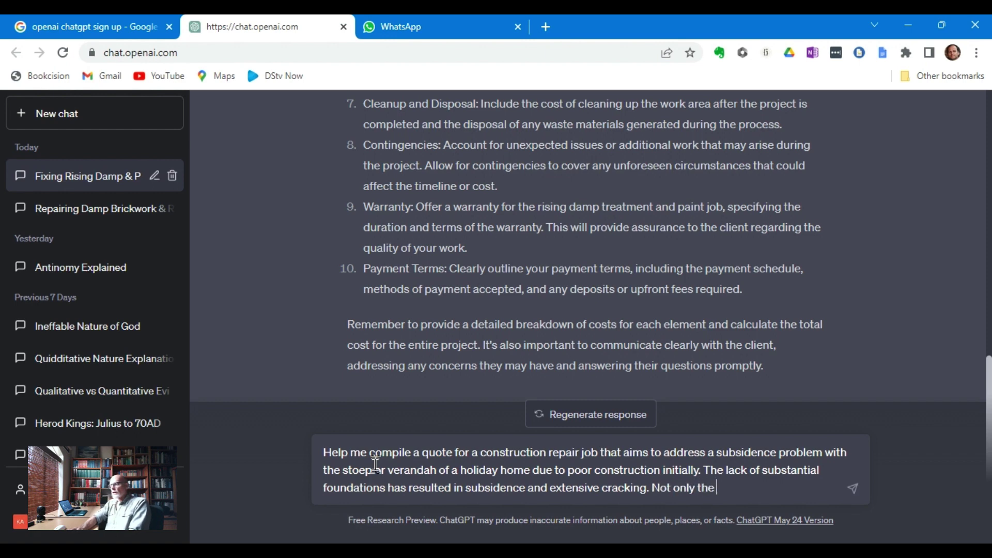
text(foundation need)
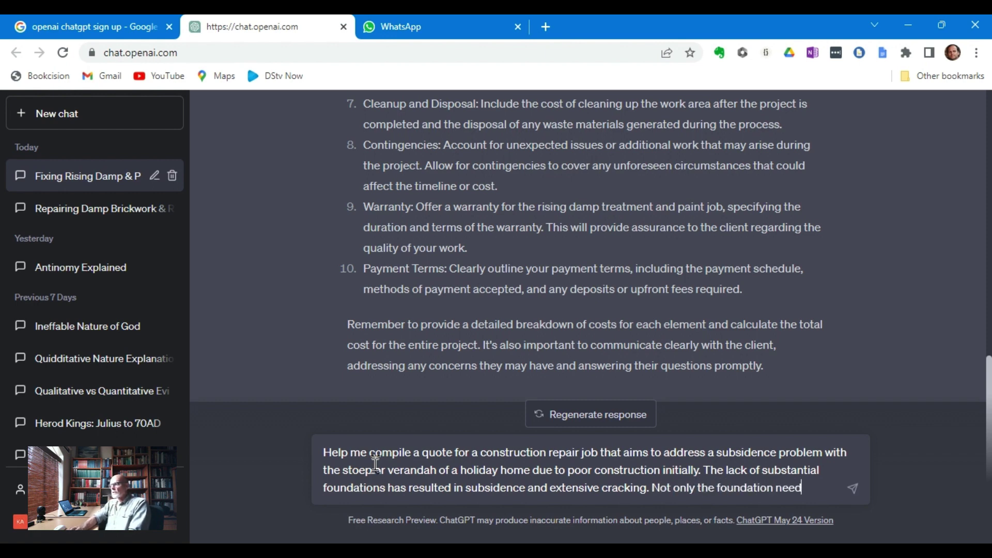
text(s to be replaced)
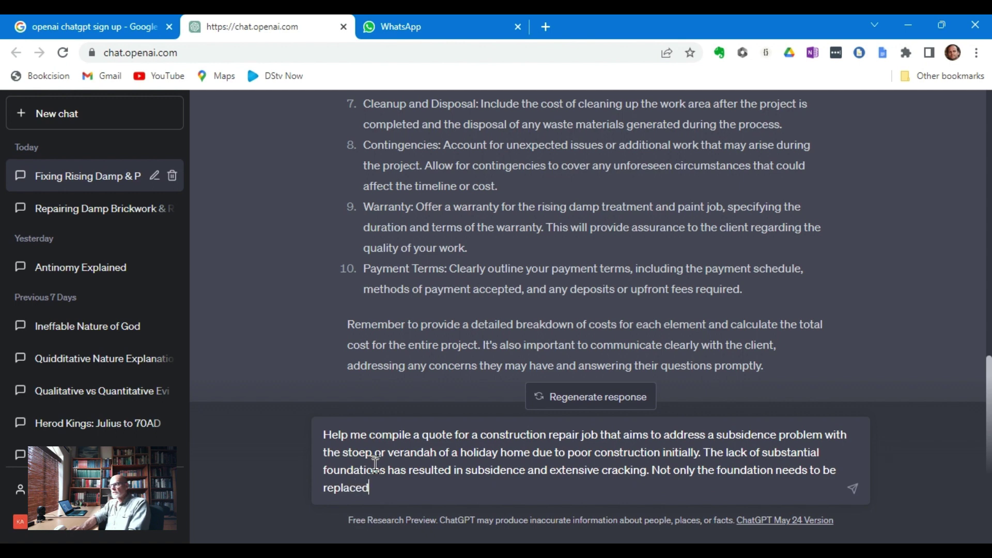
text( , but the)
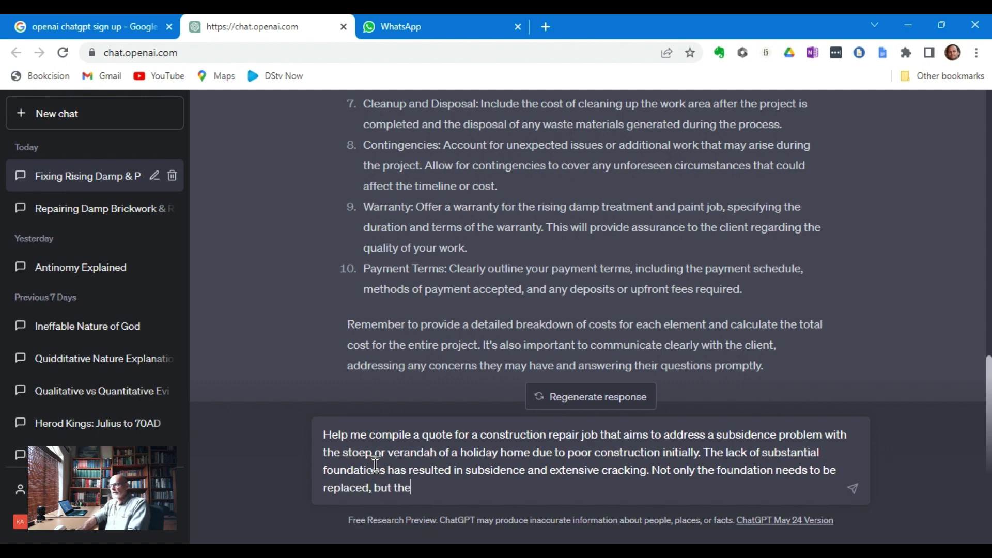
text( overlaying sc)
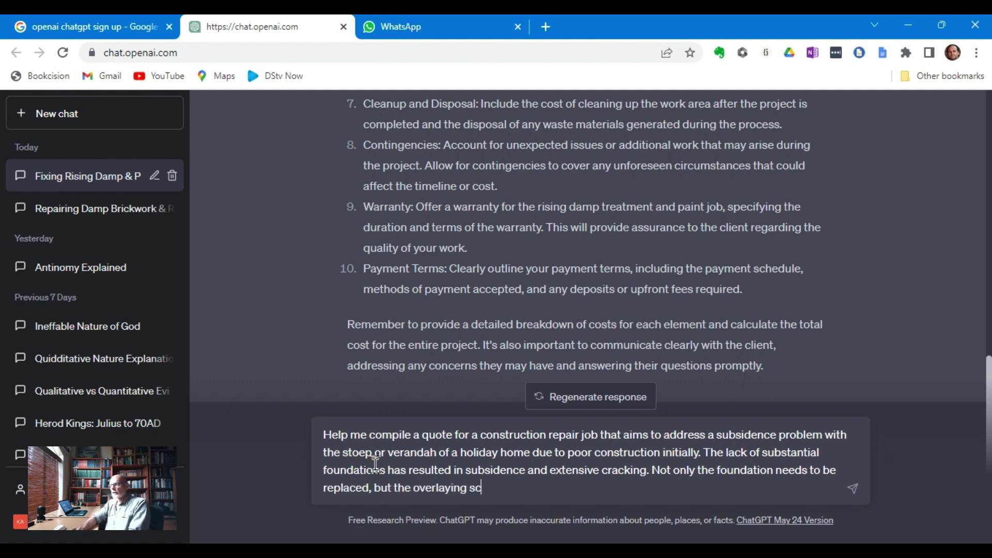
text(reed and tili)
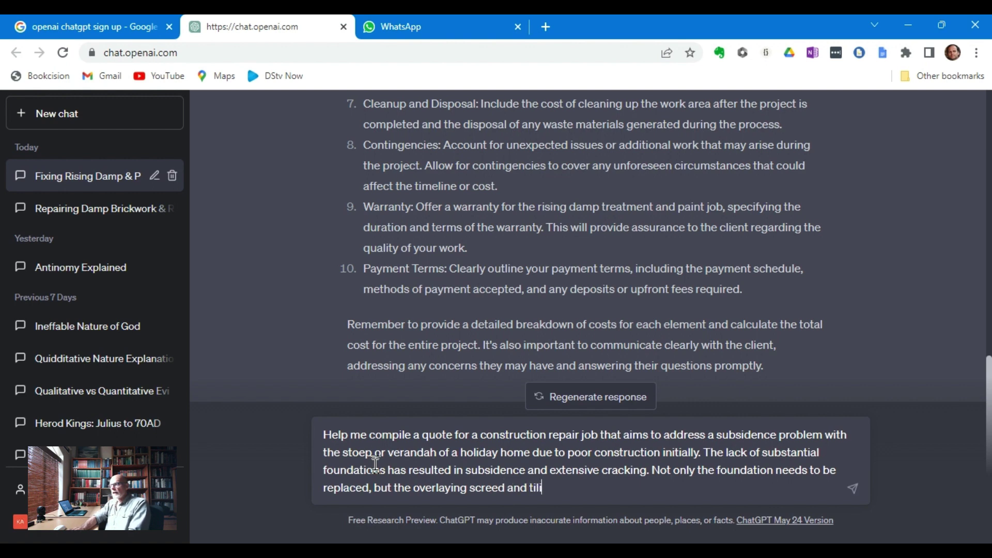
text(ng, as well as )
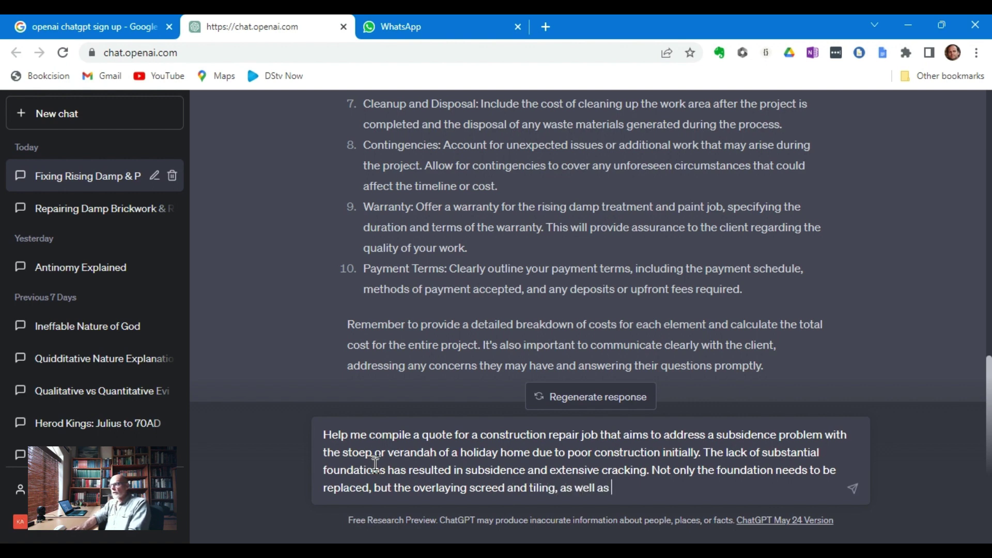
text(the perg)
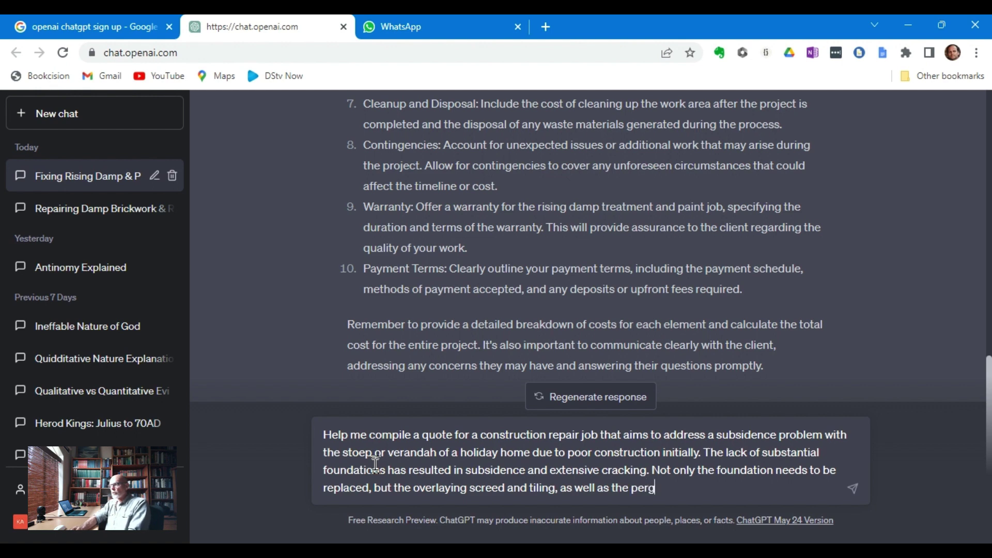
text(ola above)
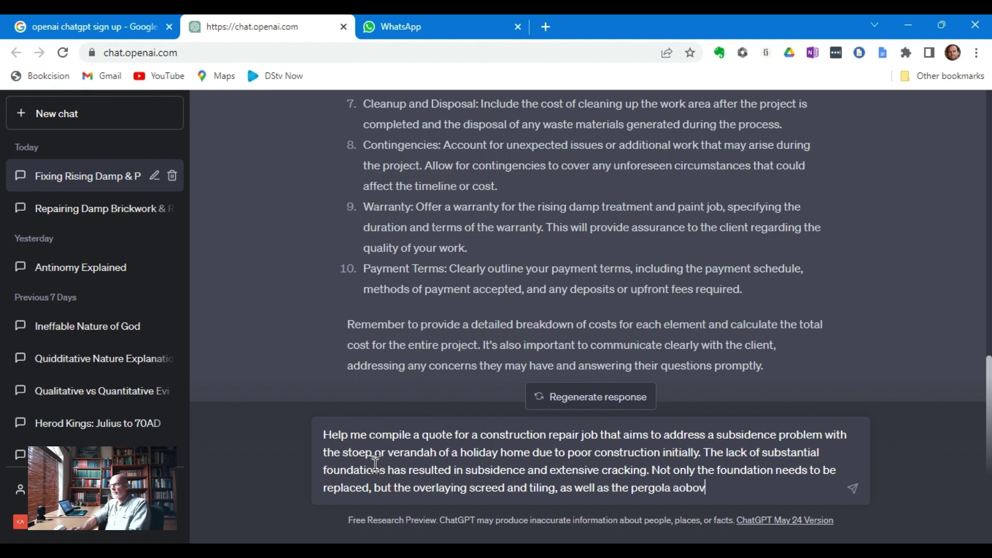
key(BackSpace)
key(BackSpace)
key(BackSpace)
text(oce.)
key(BackSpace)
key(BackSpace)
key(BackSpace)
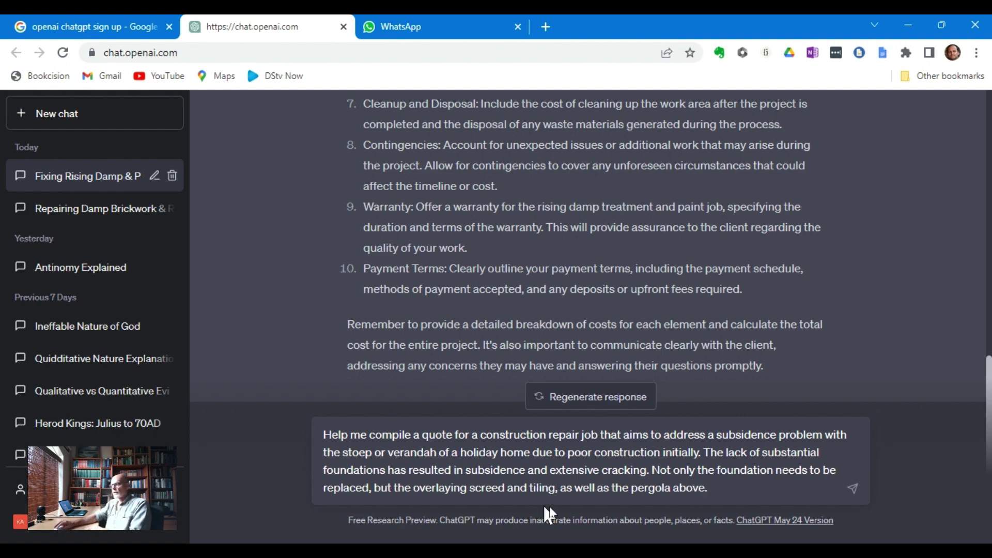
click(850, 491)
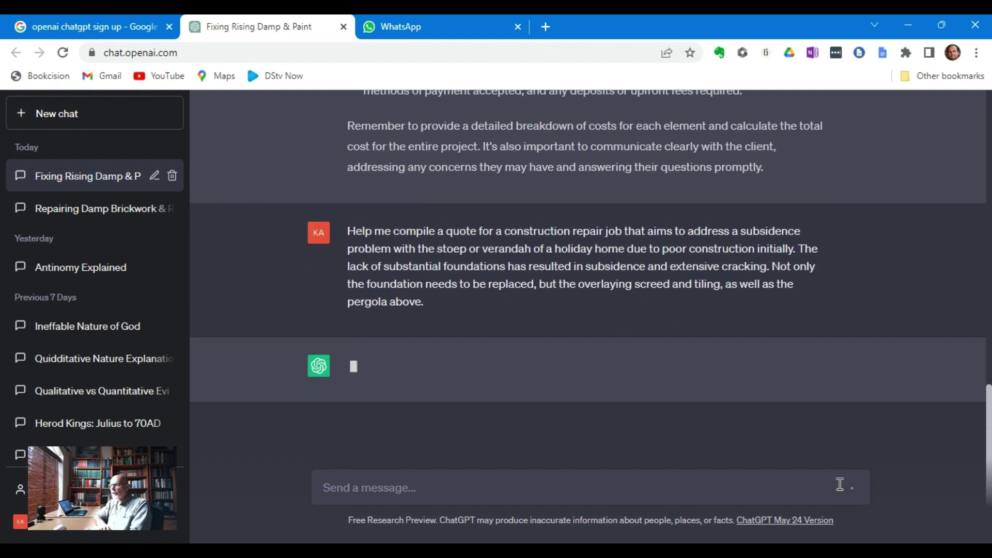